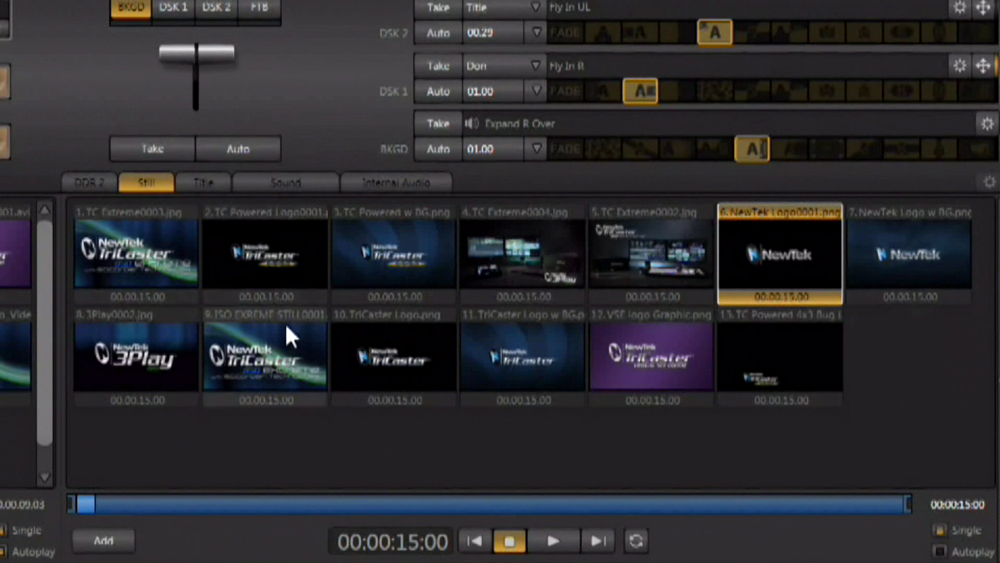
- Switch the media bin between Title, Sound and Still, ending on the Sound player's nine .wav clips
click(204, 183)
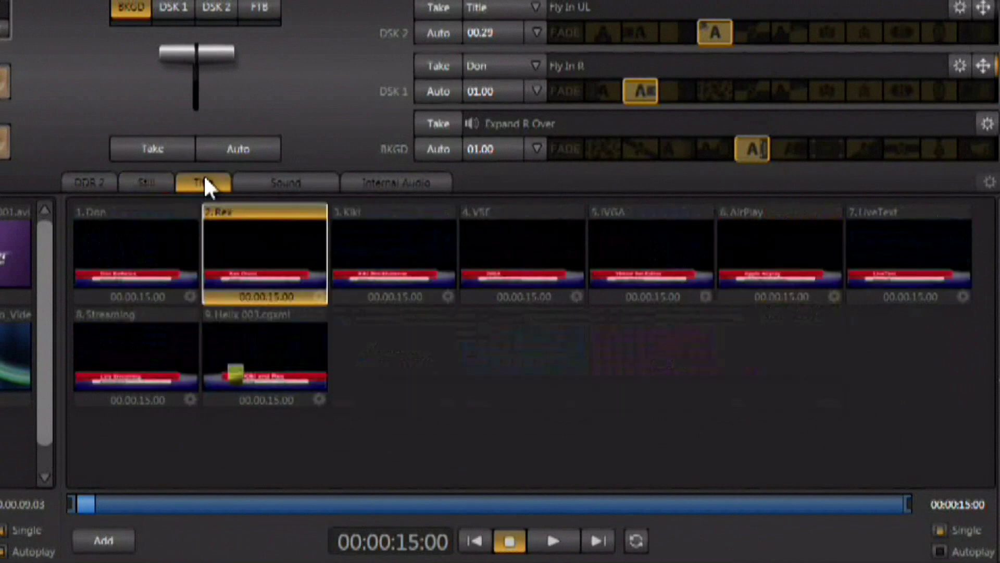
click(287, 184)
click(203, 183)
click(155, 181)
click(203, 183)
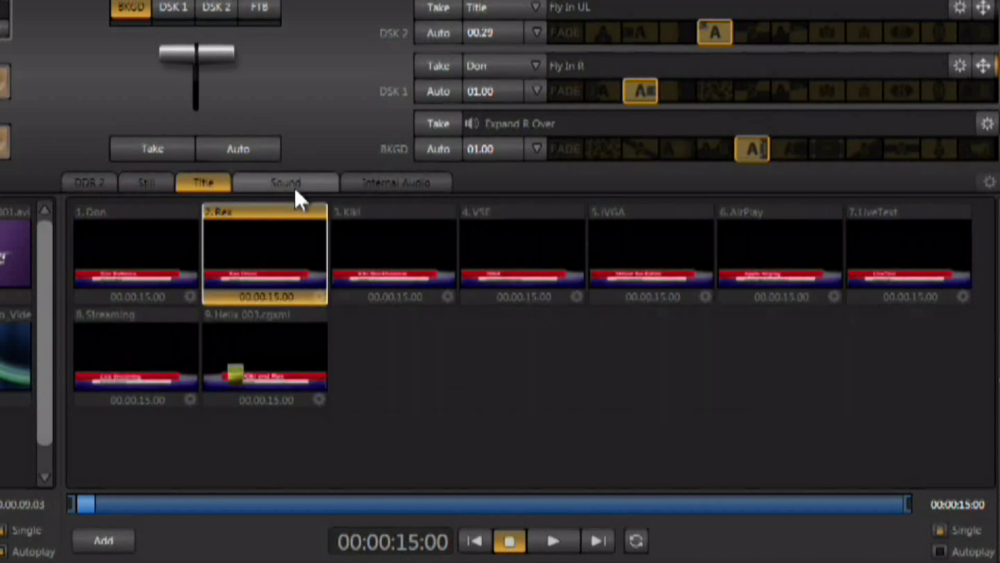
click(295, 185)
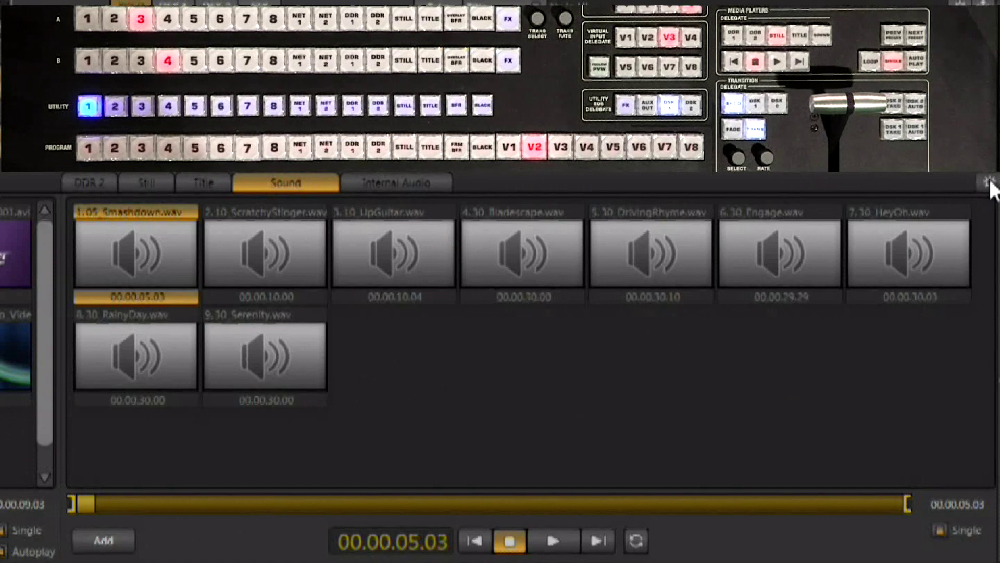
- Set the media bin tabs to Tabs Follow All Delegates from the gear options
click(989, 181)
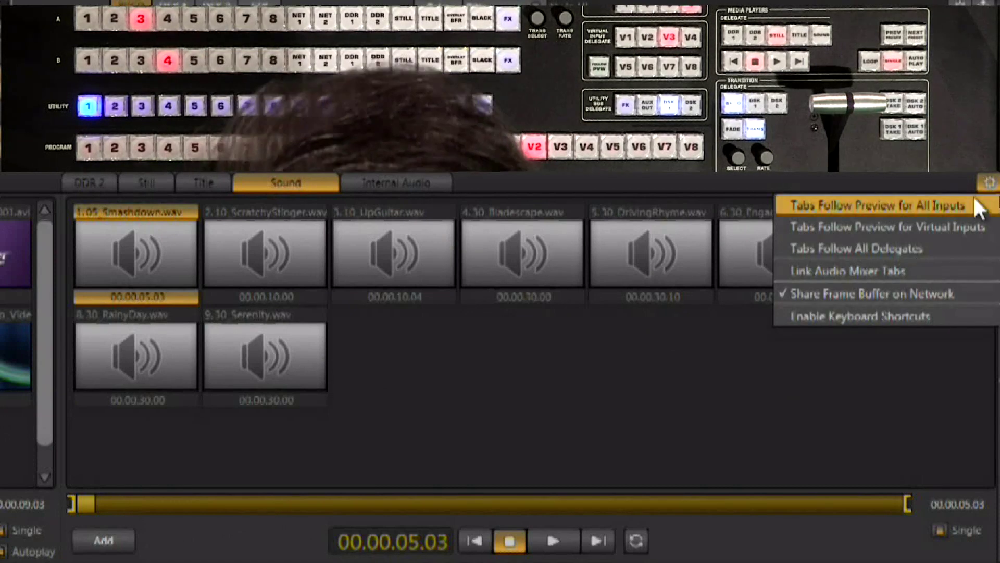
click(930, 249)
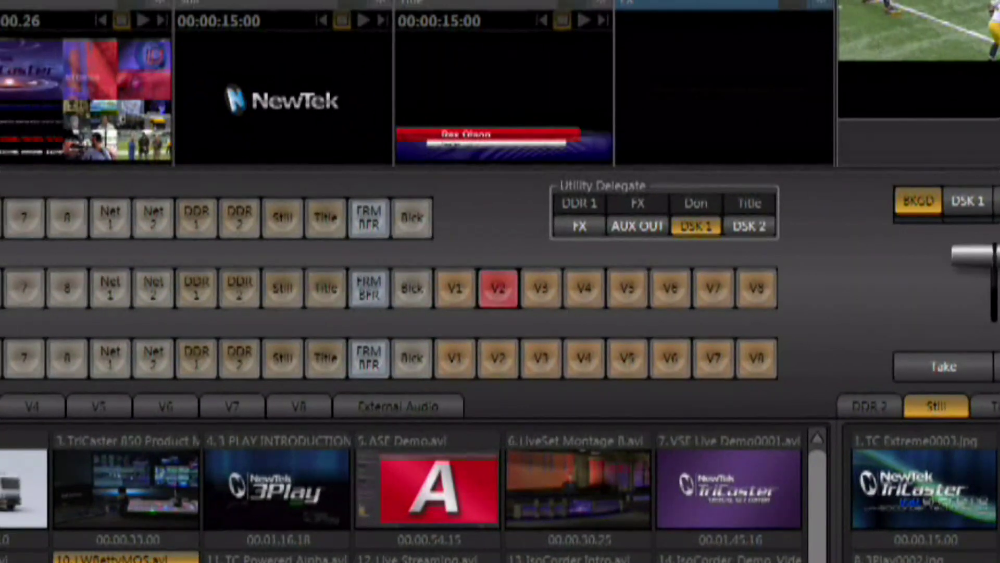
- Put the Still player on preview and cue the first and third still images
click(283, 288)
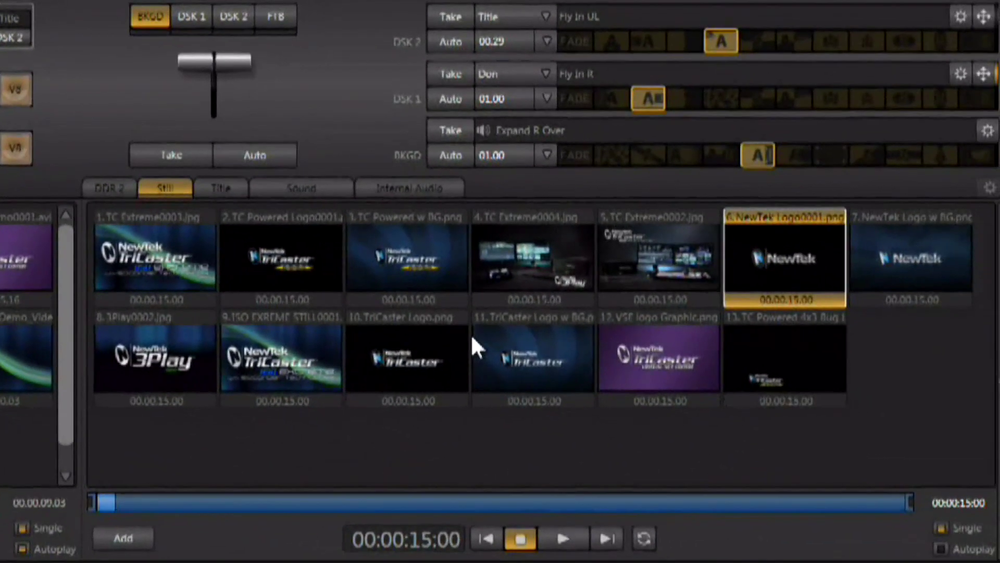
click(131, 250)
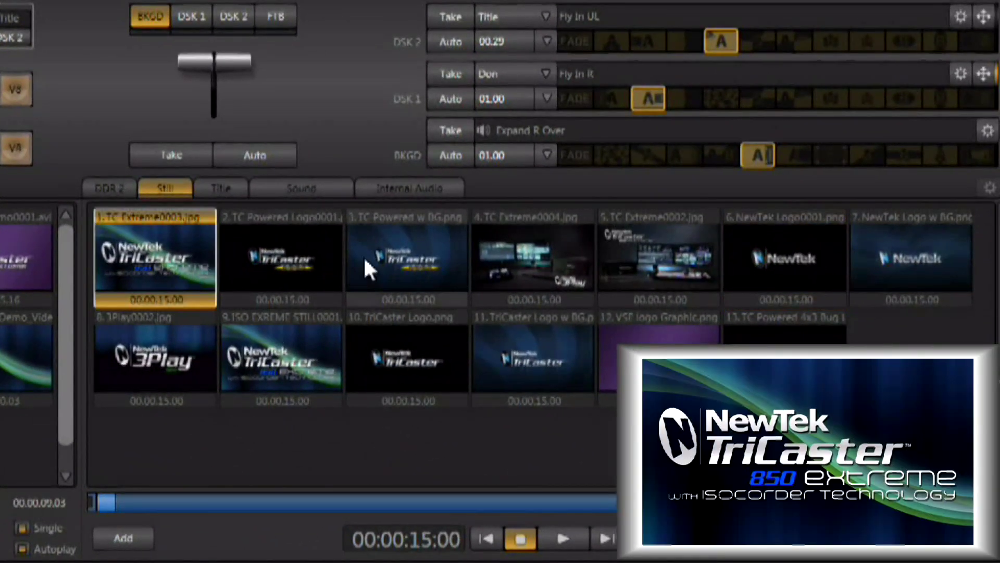
click(365, 260)
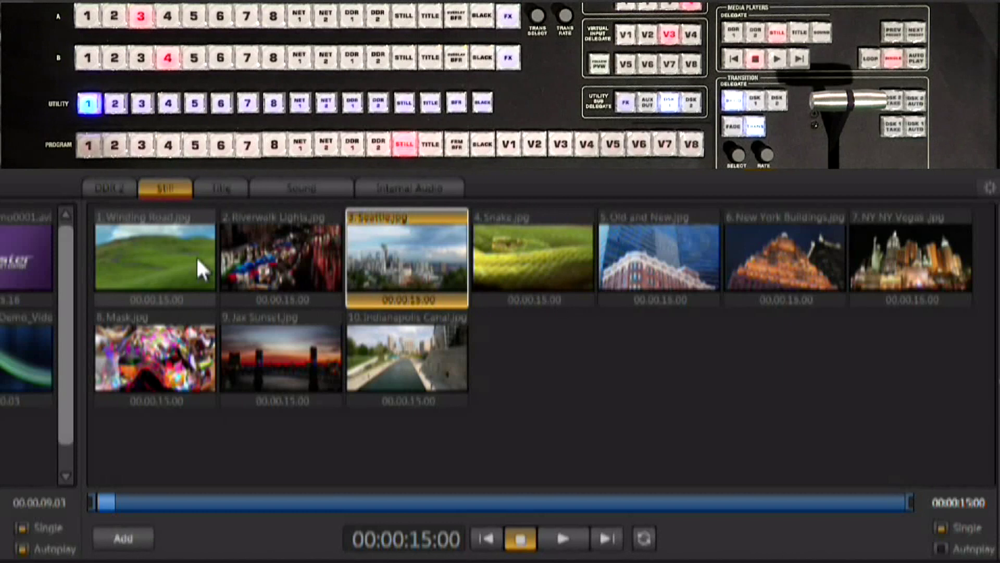
- Open Set Duration for the Winding Road still to check its length
right_click(176, 254)
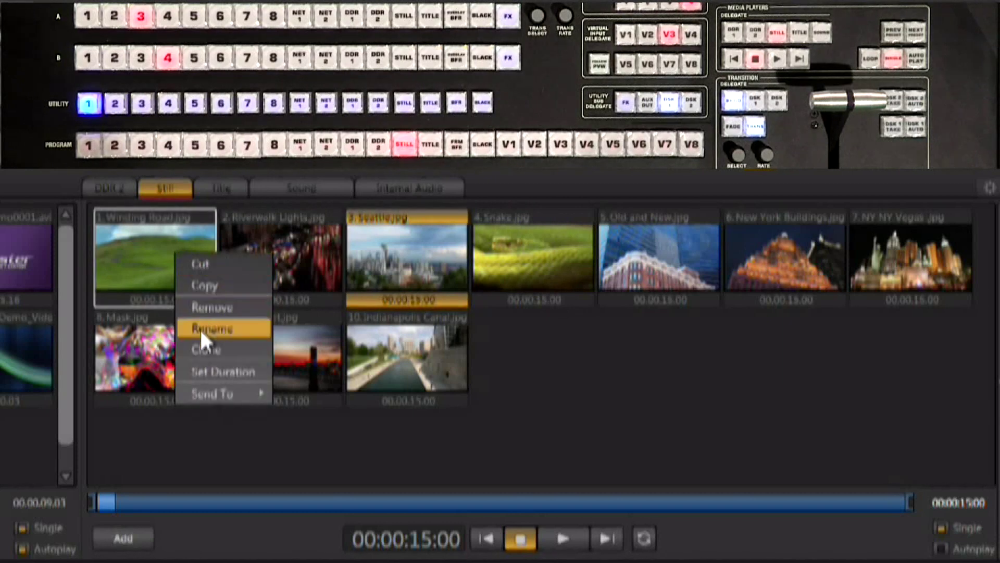
click(207, 370)
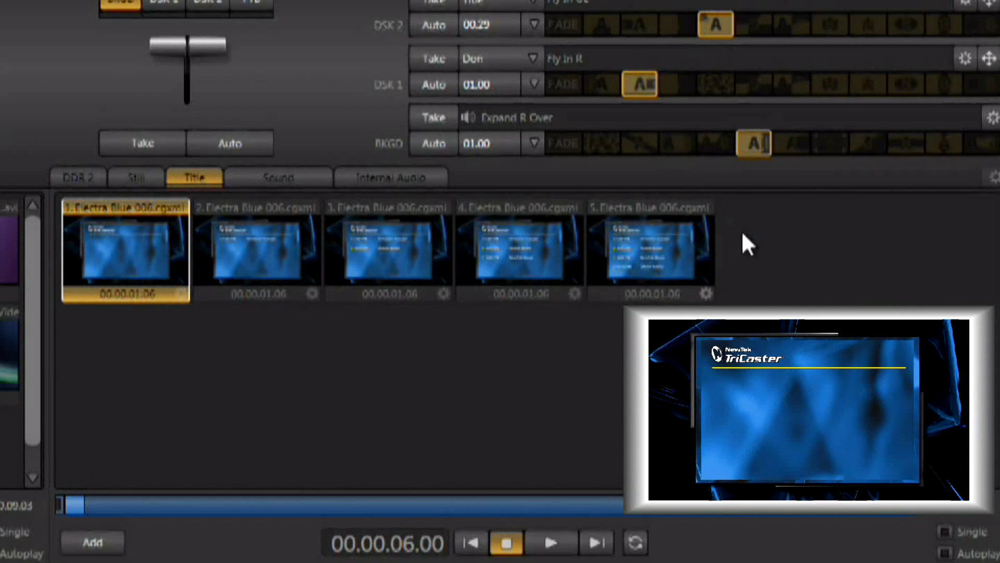
- Build the schedule twice through title pages 2–5, from 7:00 PM TriCaster Tonight to 10:00 PM 3PLAY Replay
click(243, 264)
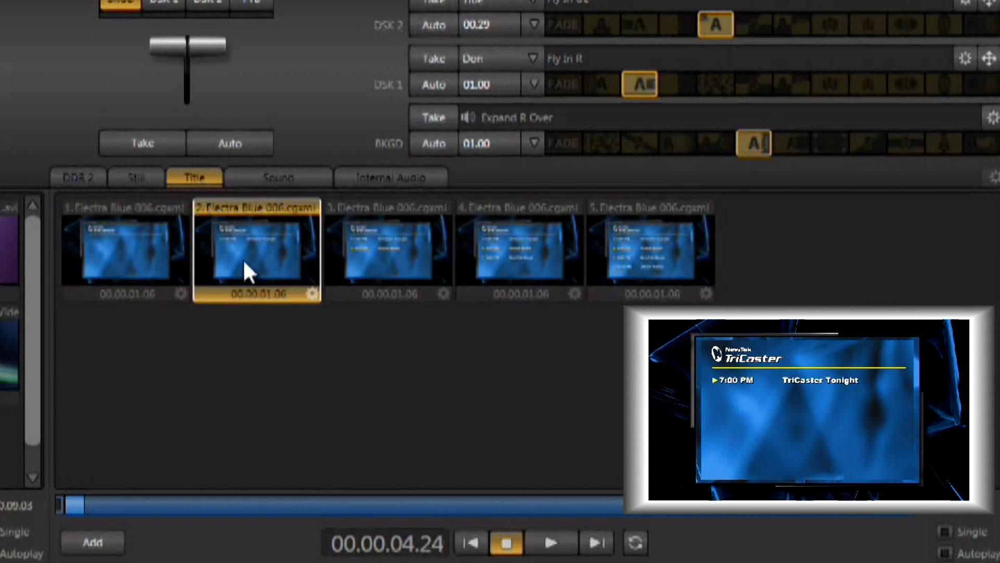
click(365, 244)
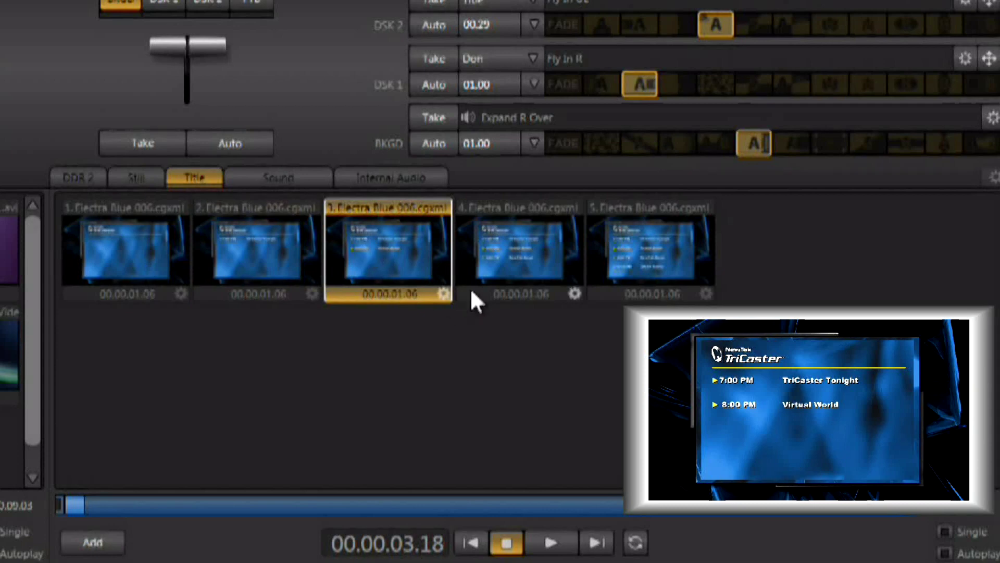
click(522, 246)
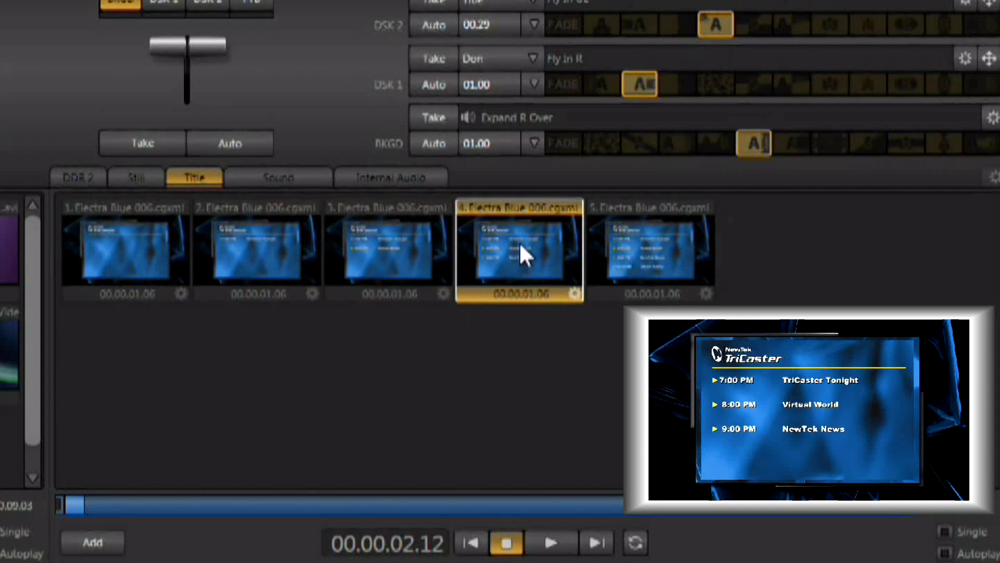
click(654, 269)
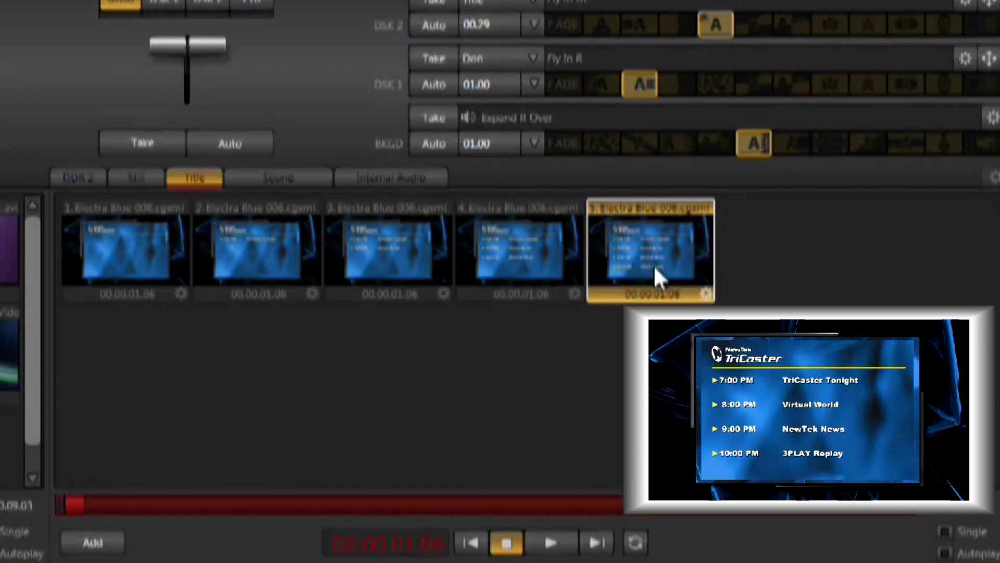
click(241, 256)
click(356, 237)
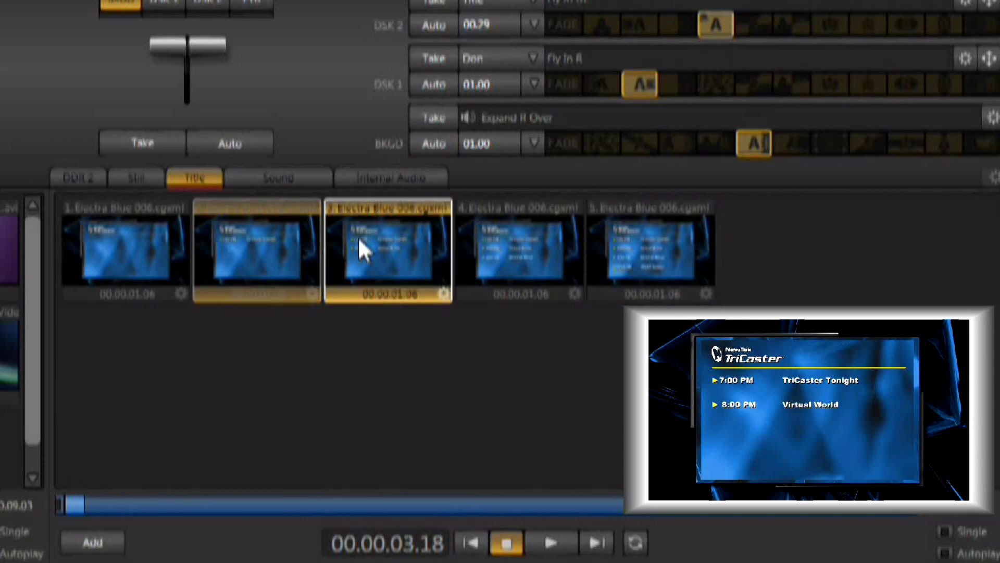
click(539, 248)
click(640, 237)
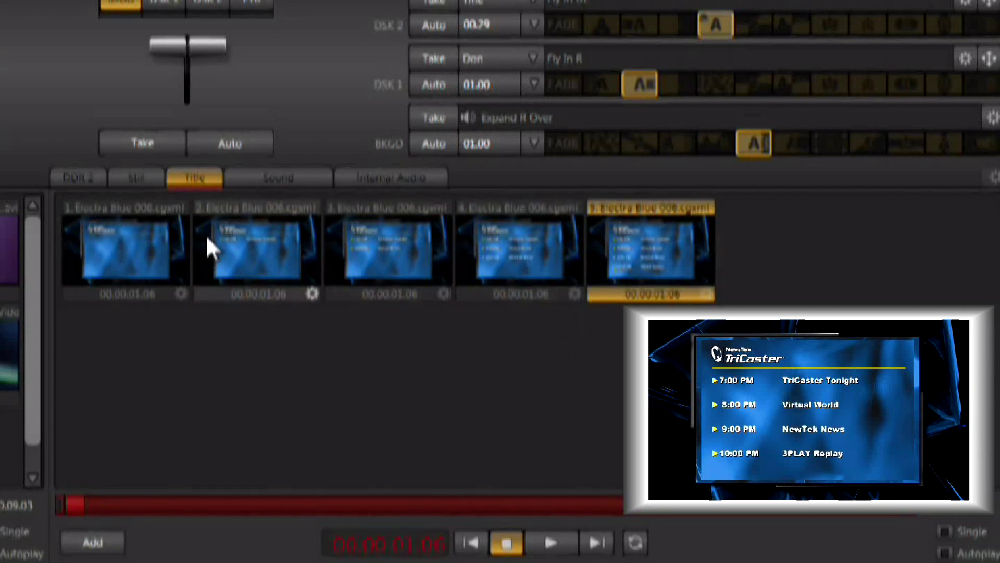
- Set all five Electra Blue title pages to 1.5 seconds, then reset playback to page one
right_click(247, 257)
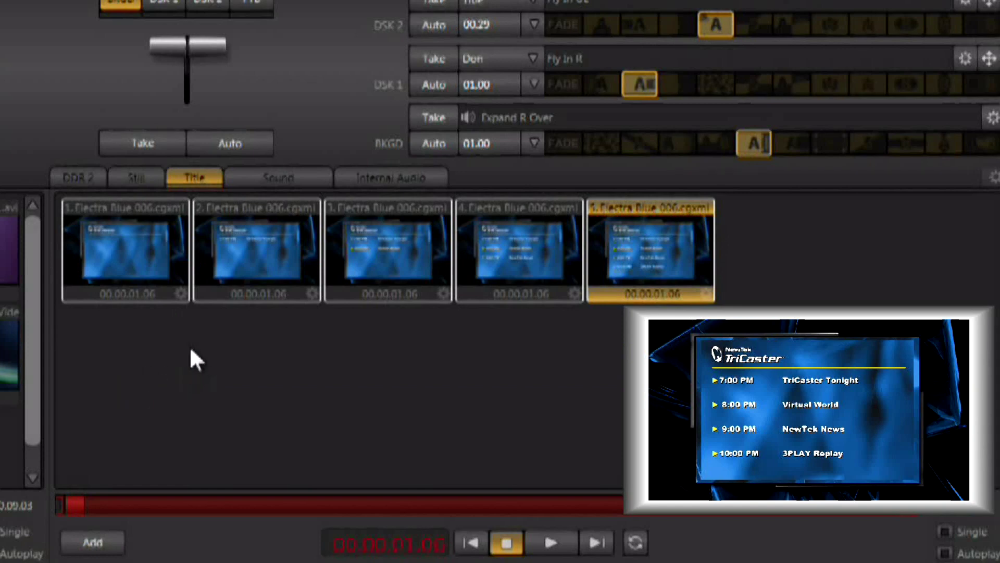
right_click(154, 266)
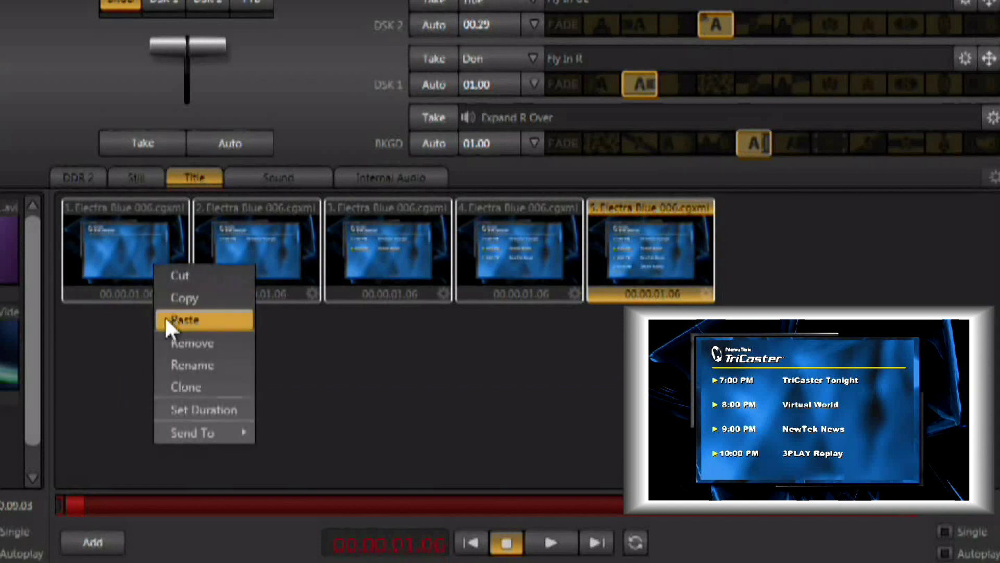
click(177, 409)
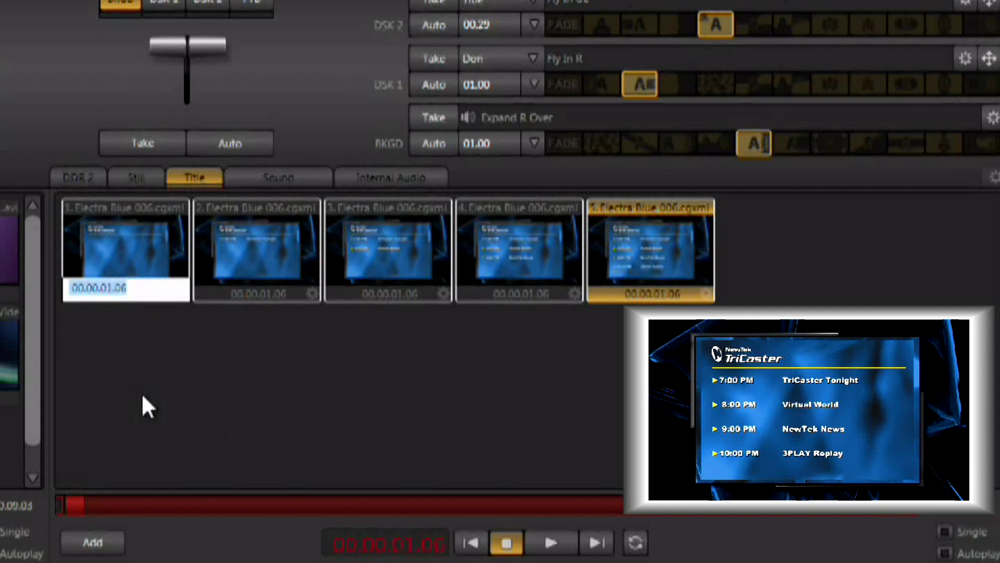
text(1.5)
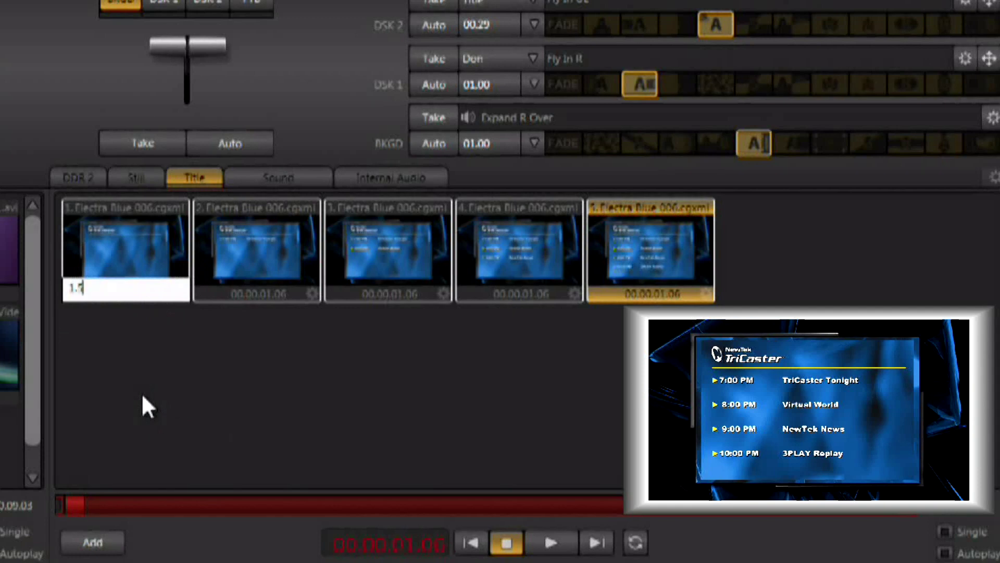
key(Return)
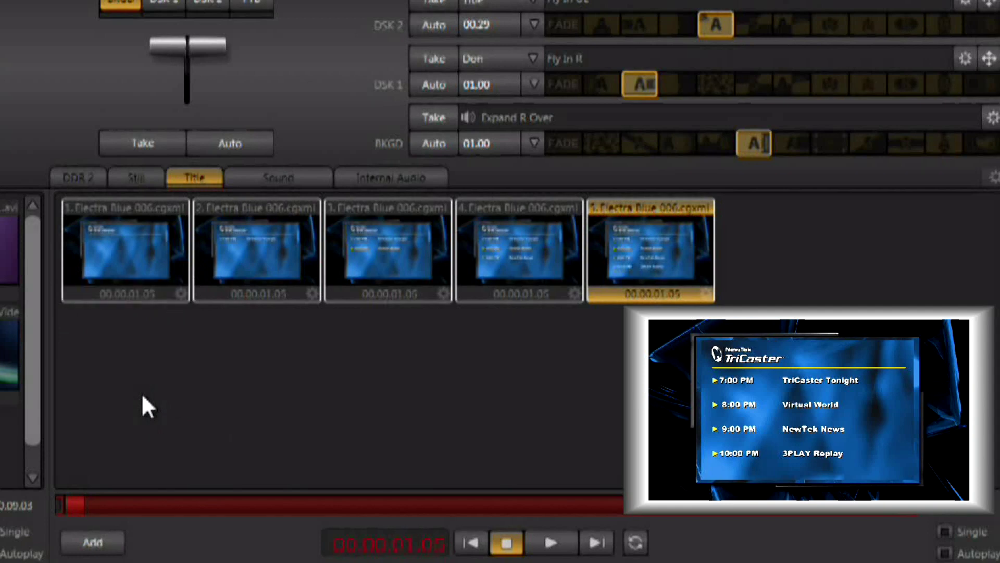
click(200, 365)
click(508, 541)
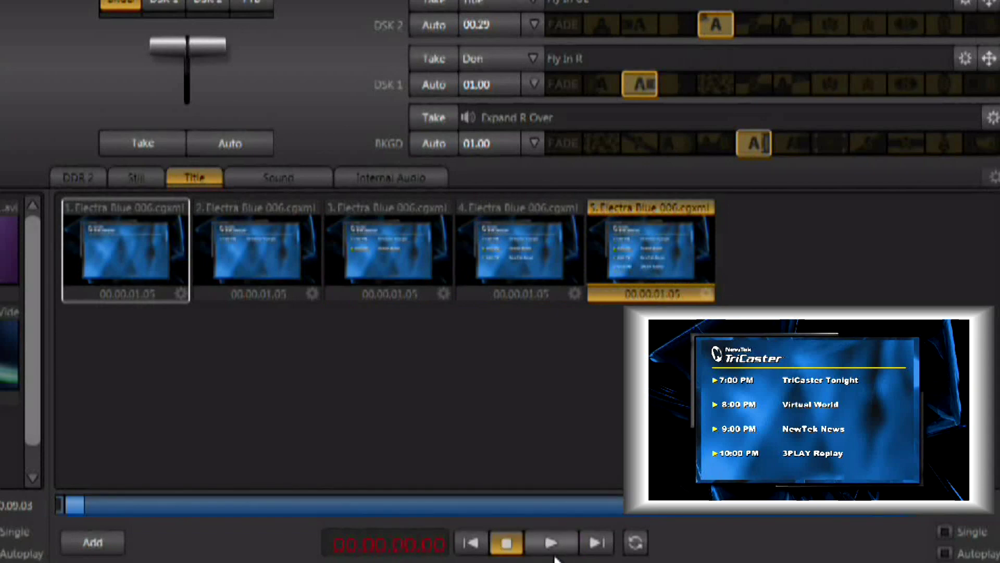
- Transition program from the title build back to the virtual set
key(space)
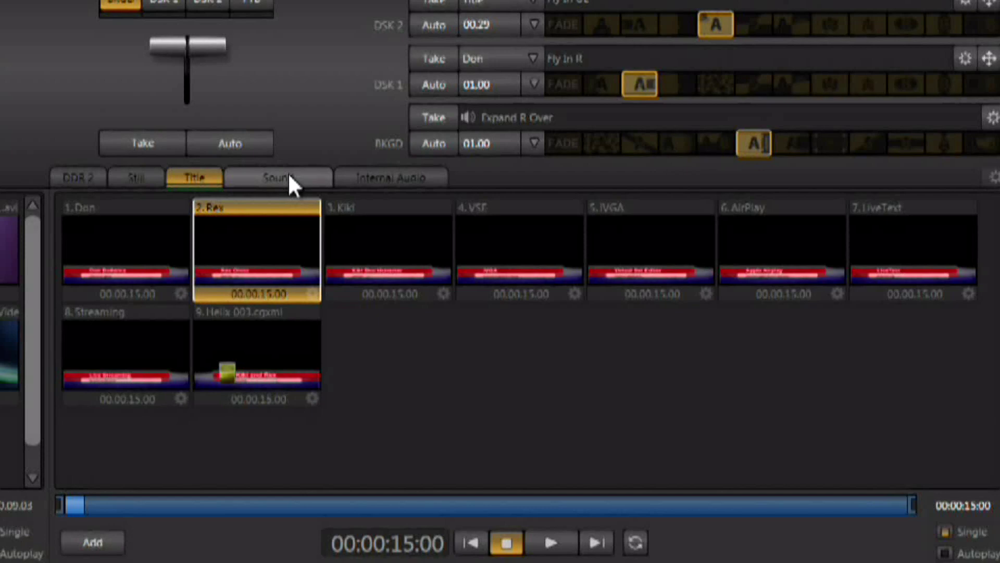
- Show the Sound player with its nine .wav clips, 1.05_Smashdown.wav loaded
click(289, 177)
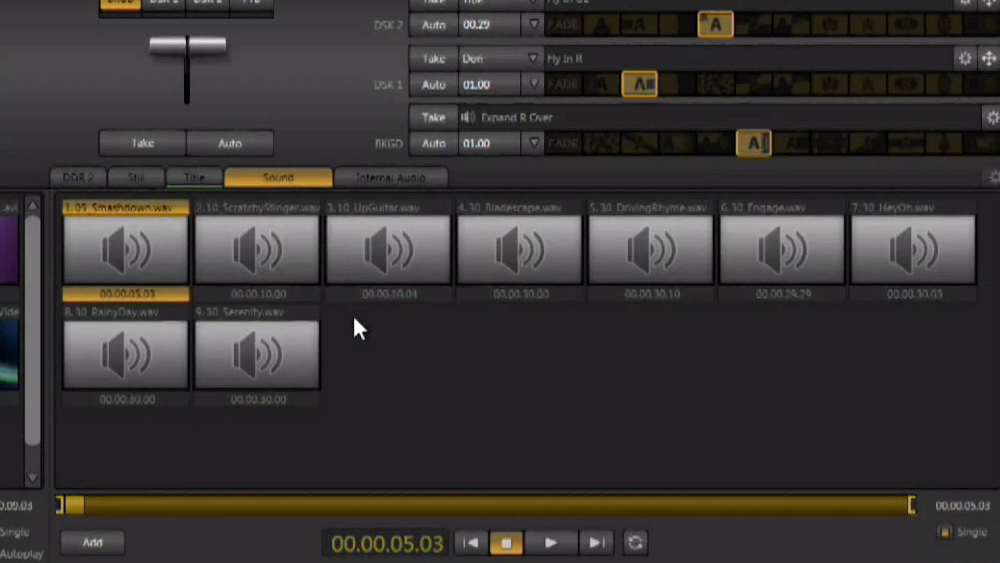